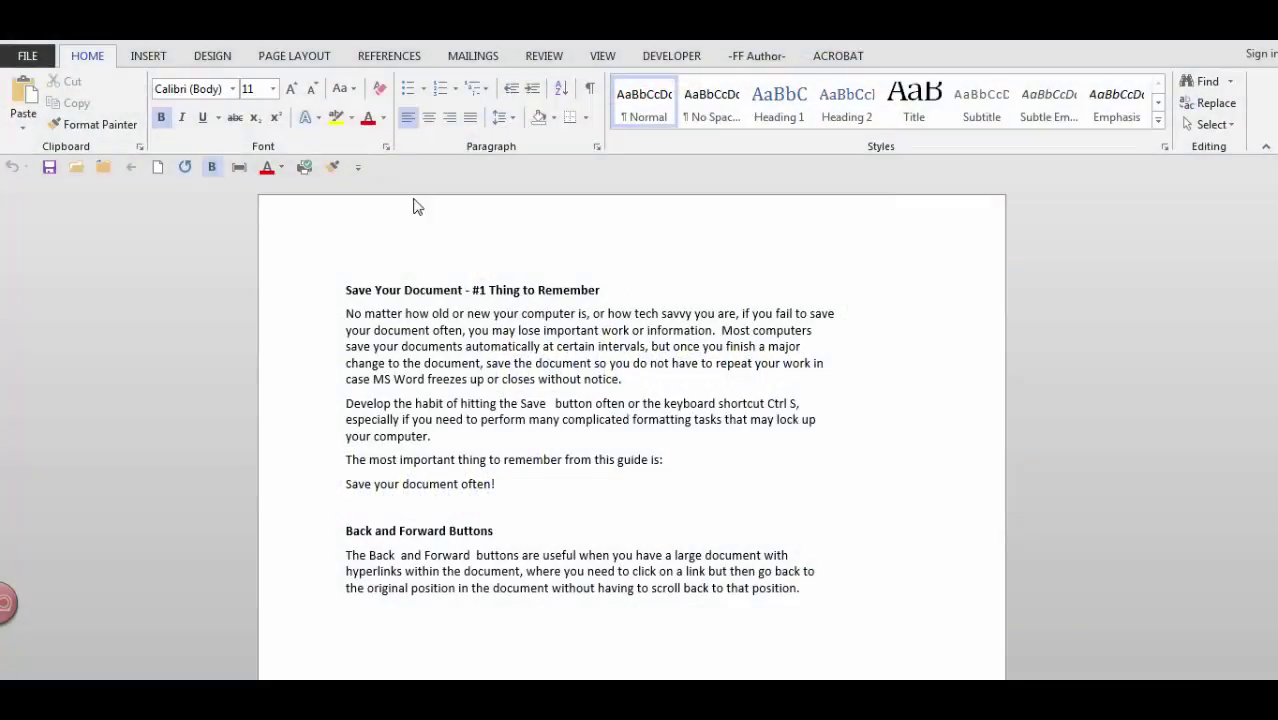
Step: Try Manual hyphenation from Page Layout and dismiss its prompt, leaving hyphenation off
{"action": "left_click", "coordinate": [308, 57]}
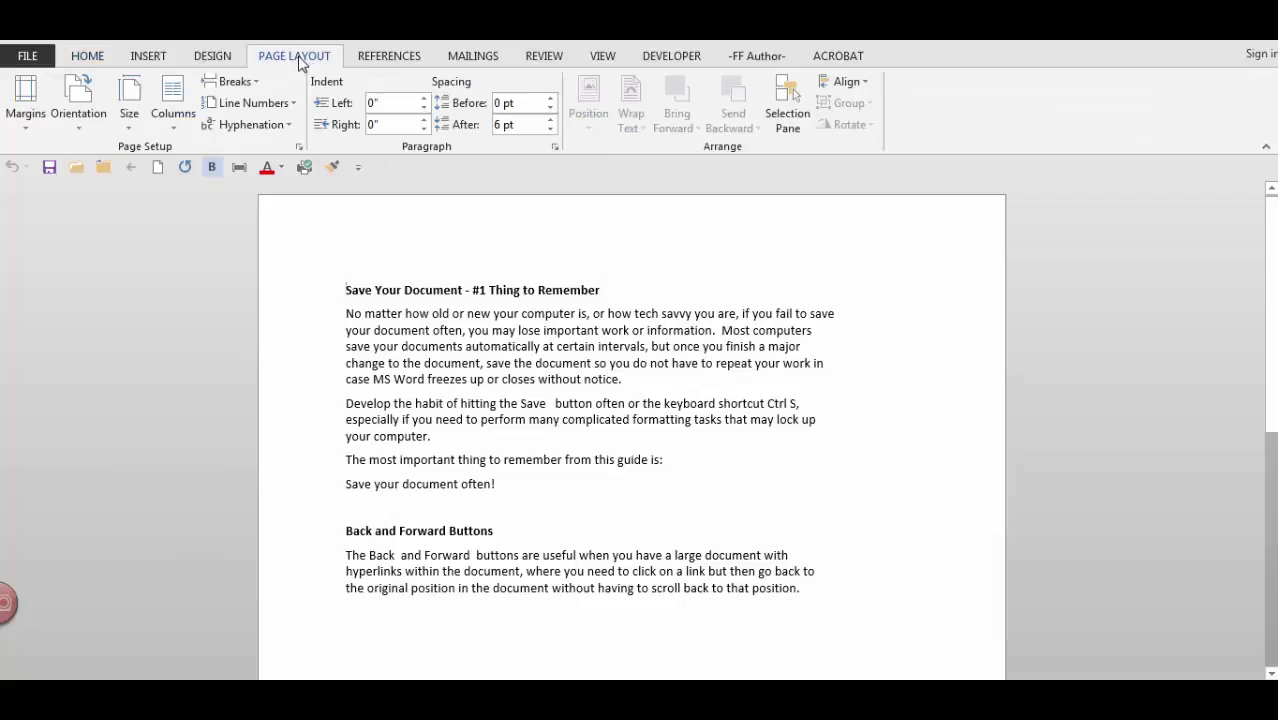
{"action": "left_click", "coordinate": [289, 129]}
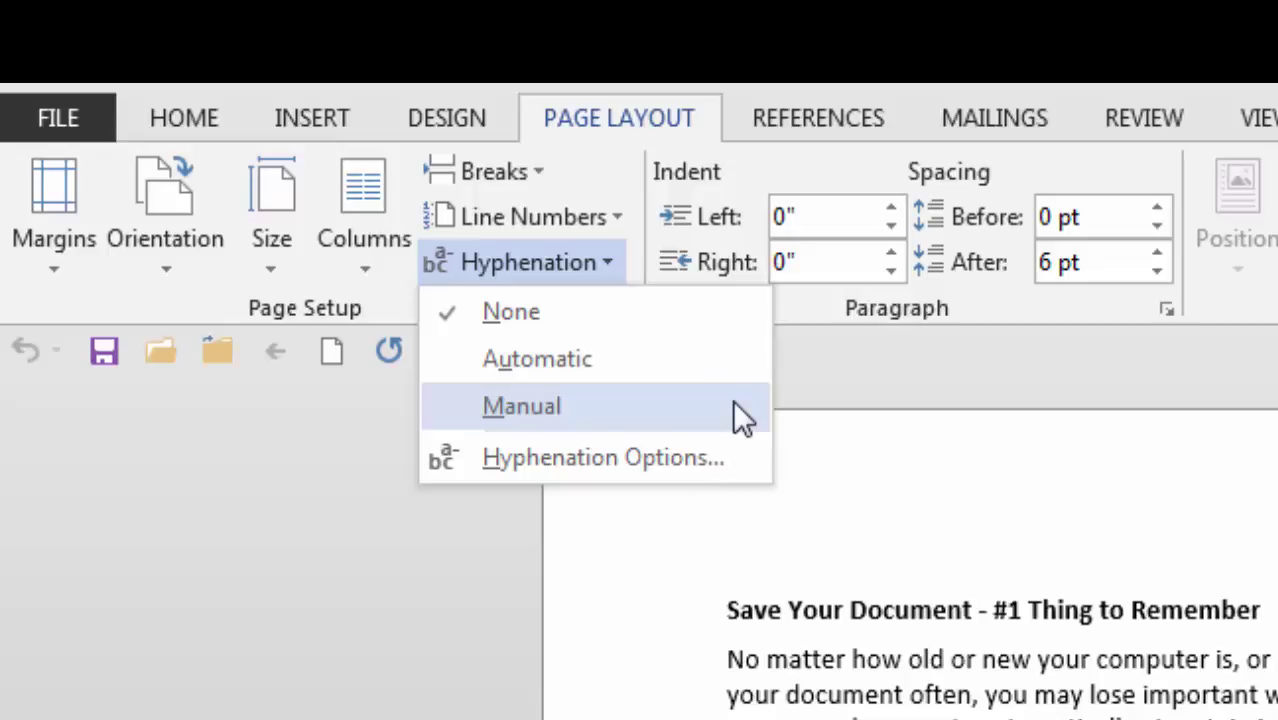
{"action": "left_click", "coordinate": [734, 402]}
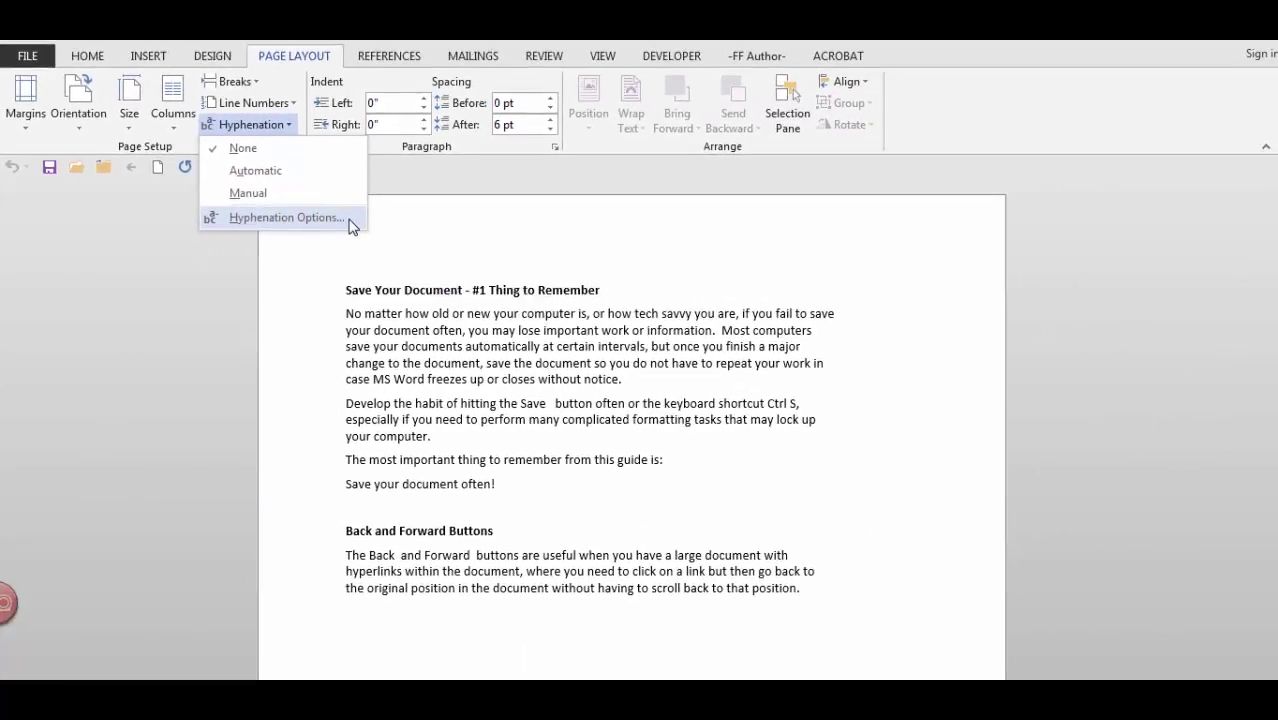
{"action": "left_click", "coordinate": [351, 226]}
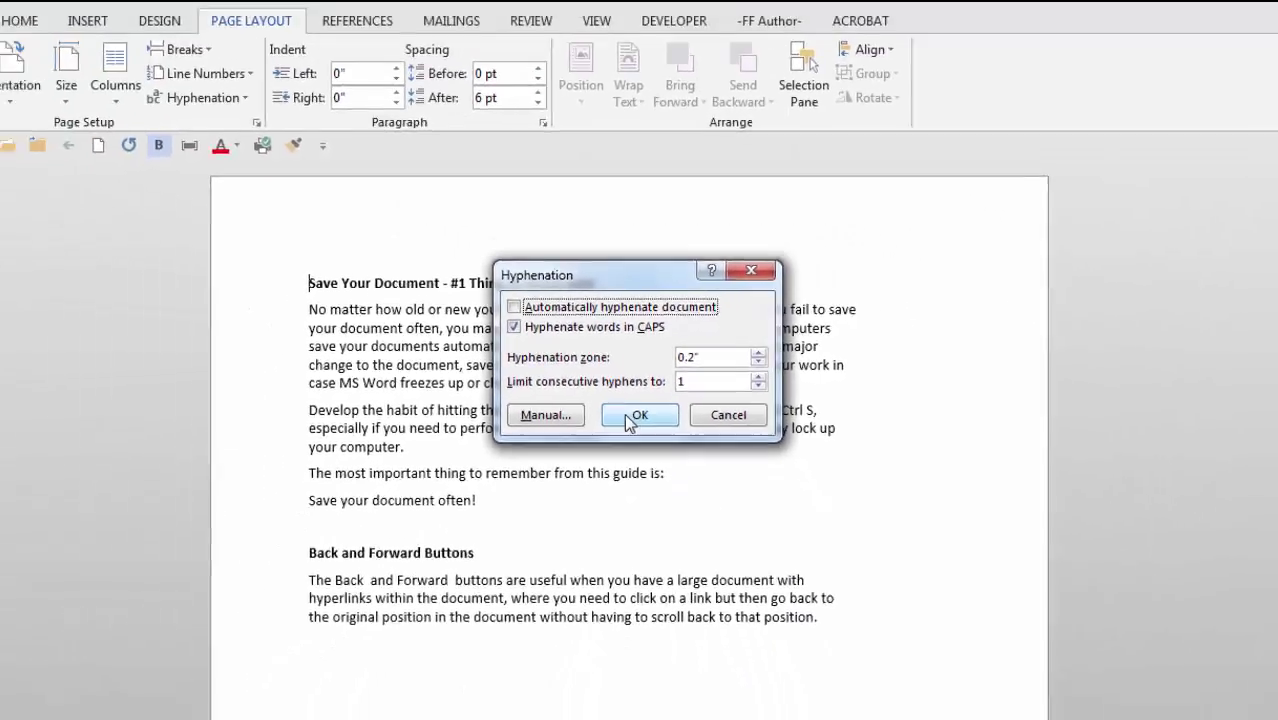
{"action": "left_click", "coordinate": [630, 415]}
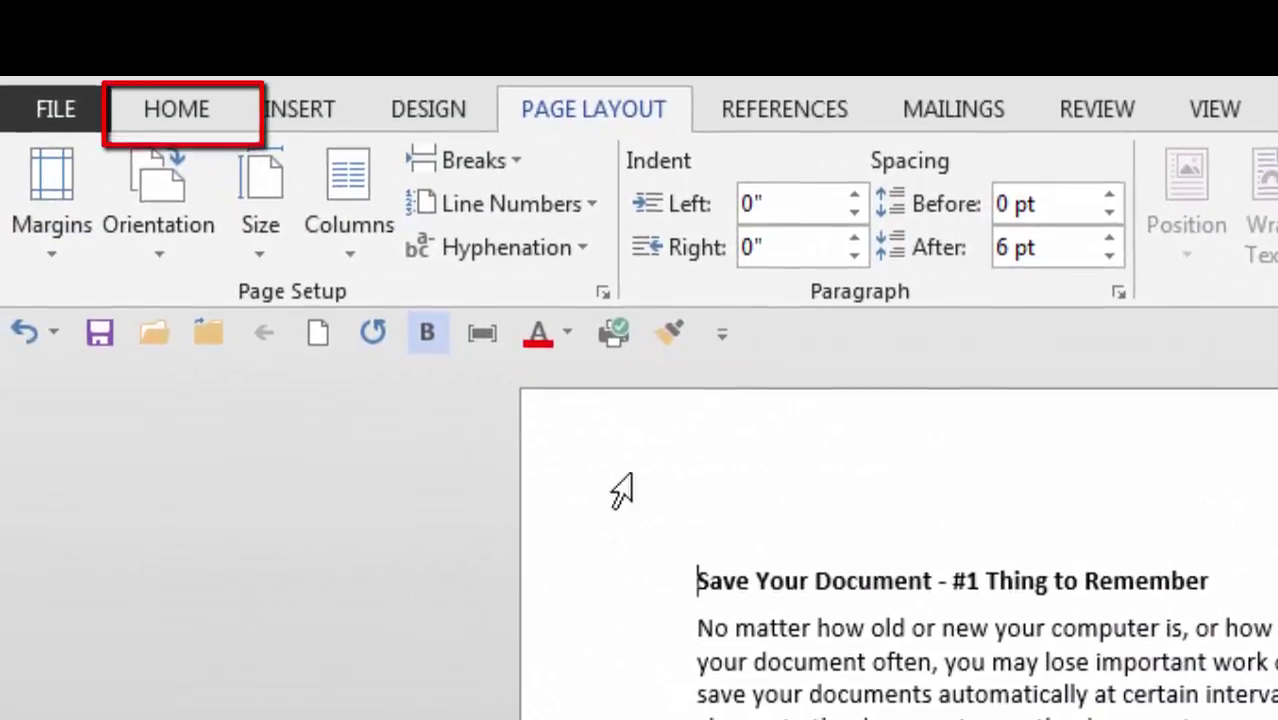
Step: Set Find and Replace to search for optional hyphens (^-) with an empty replacement
{"action": "left_click", "coordinate": [176, 108]}
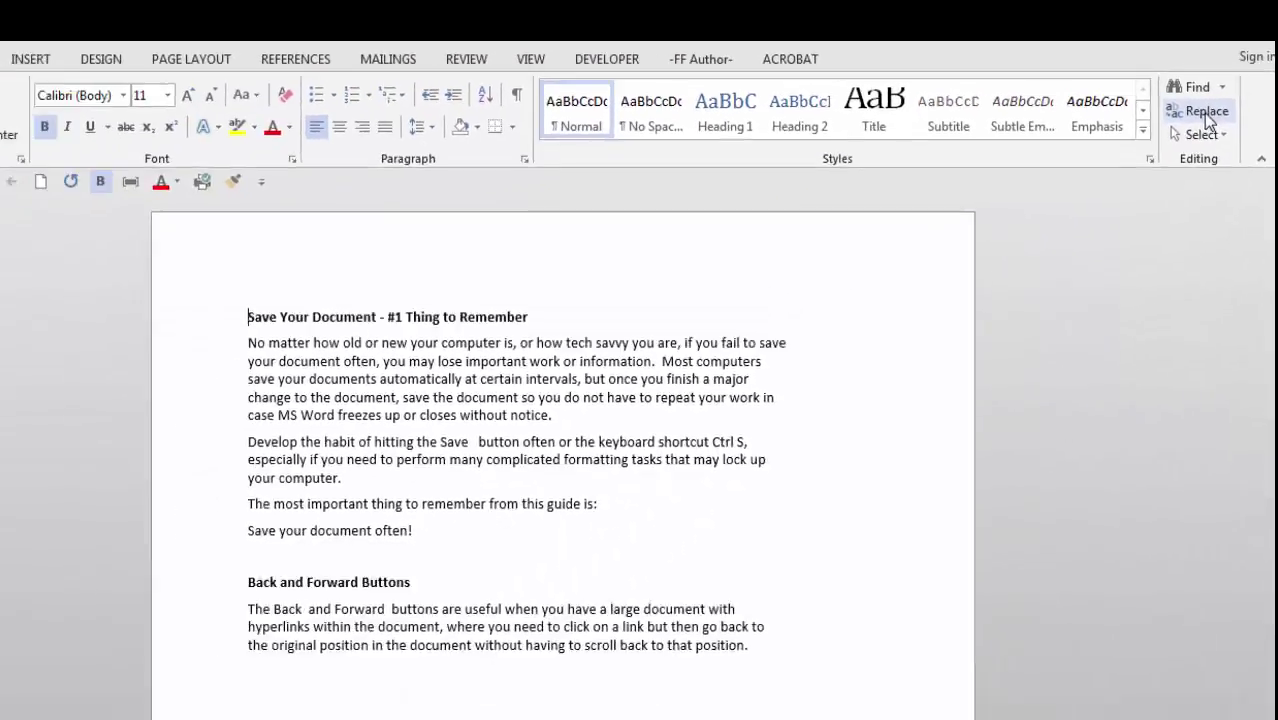
{"action": "left_click", "coordinate": [1214, 105]}
{"action": "left_click_drag", "start_coordinate": [950, 115], "coordinate": [619, 130]}
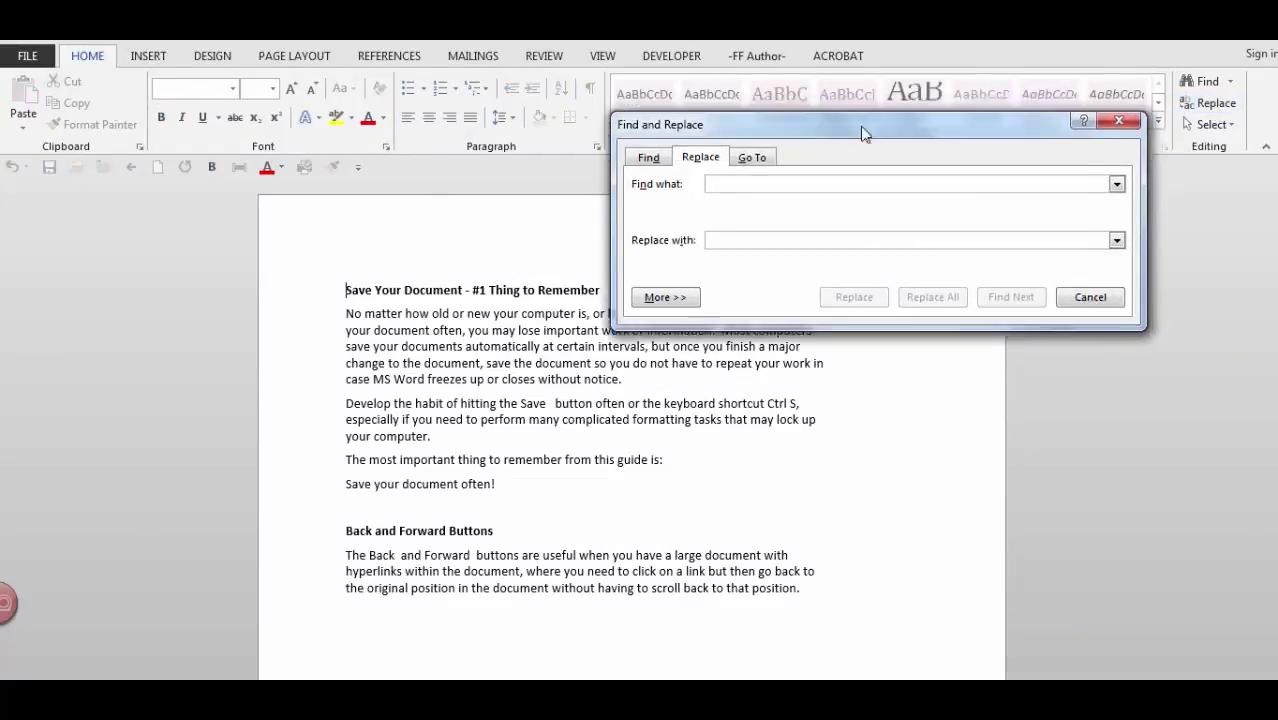
{"action": "mouse_move", "coordinate": [560, 420]}
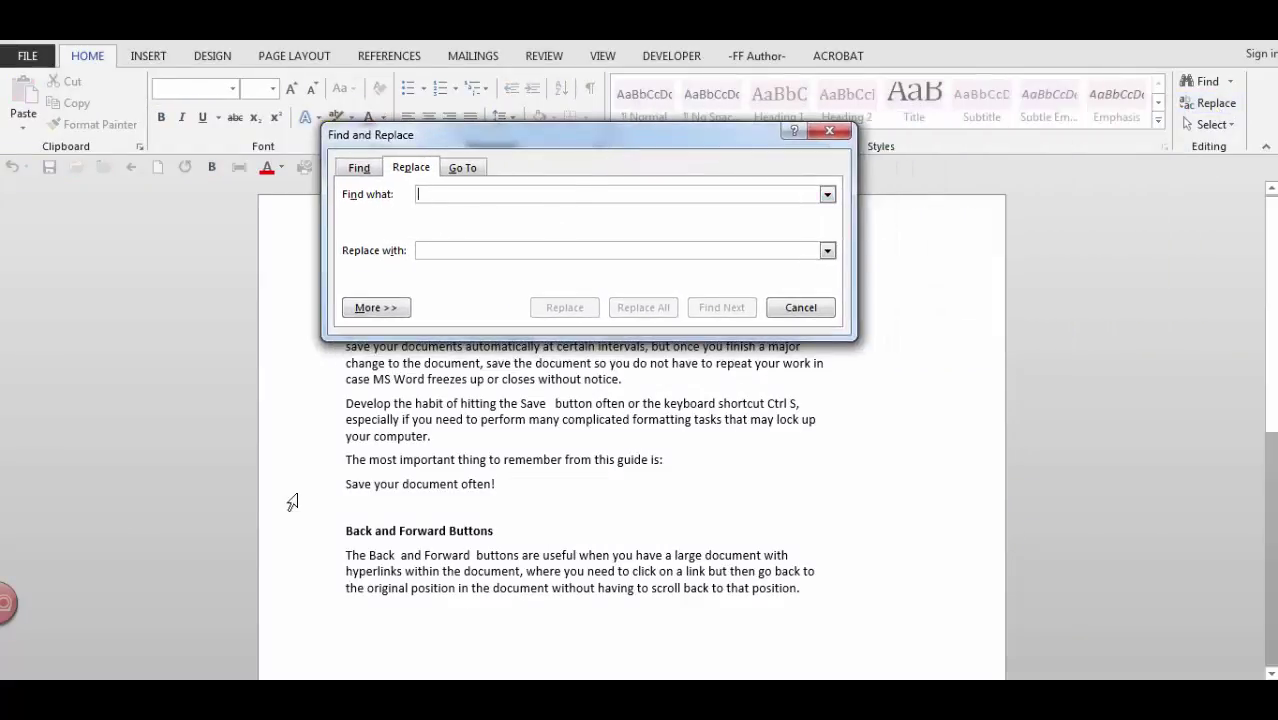
{"action": "left_click", "coordinate": [384, 309]}
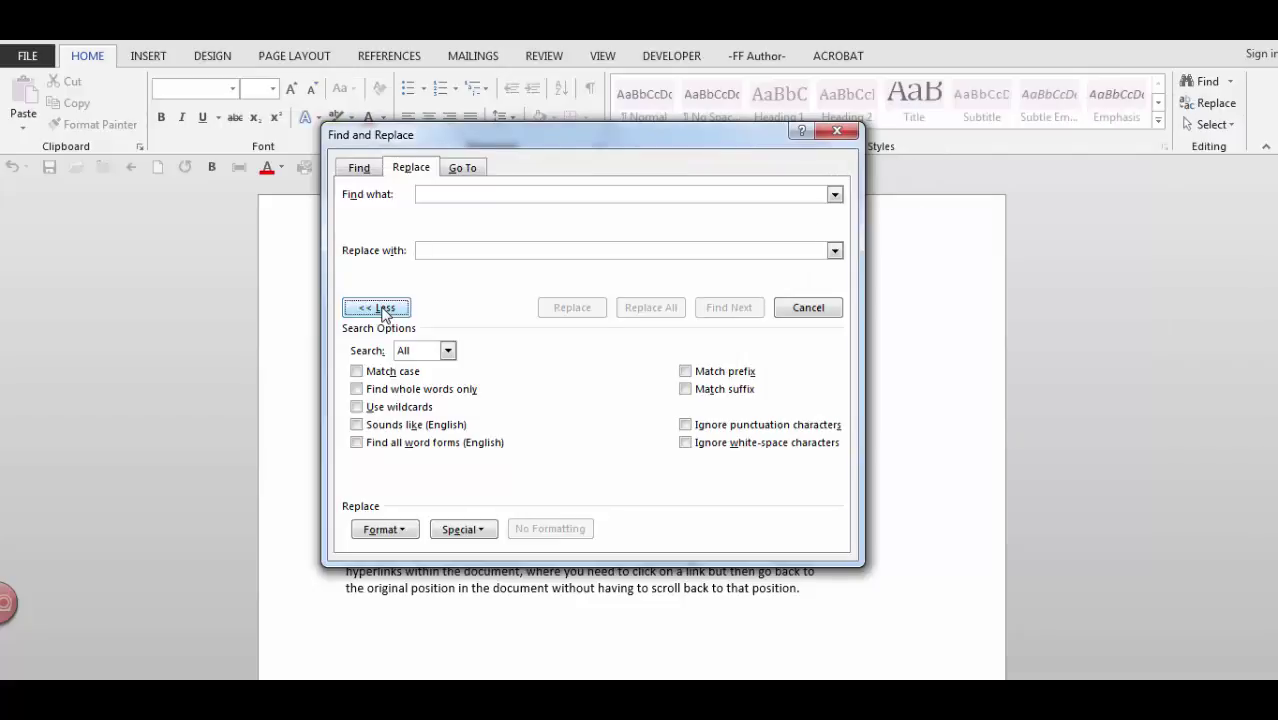
{"action": "left_click", "coordinate": [484, 533]}
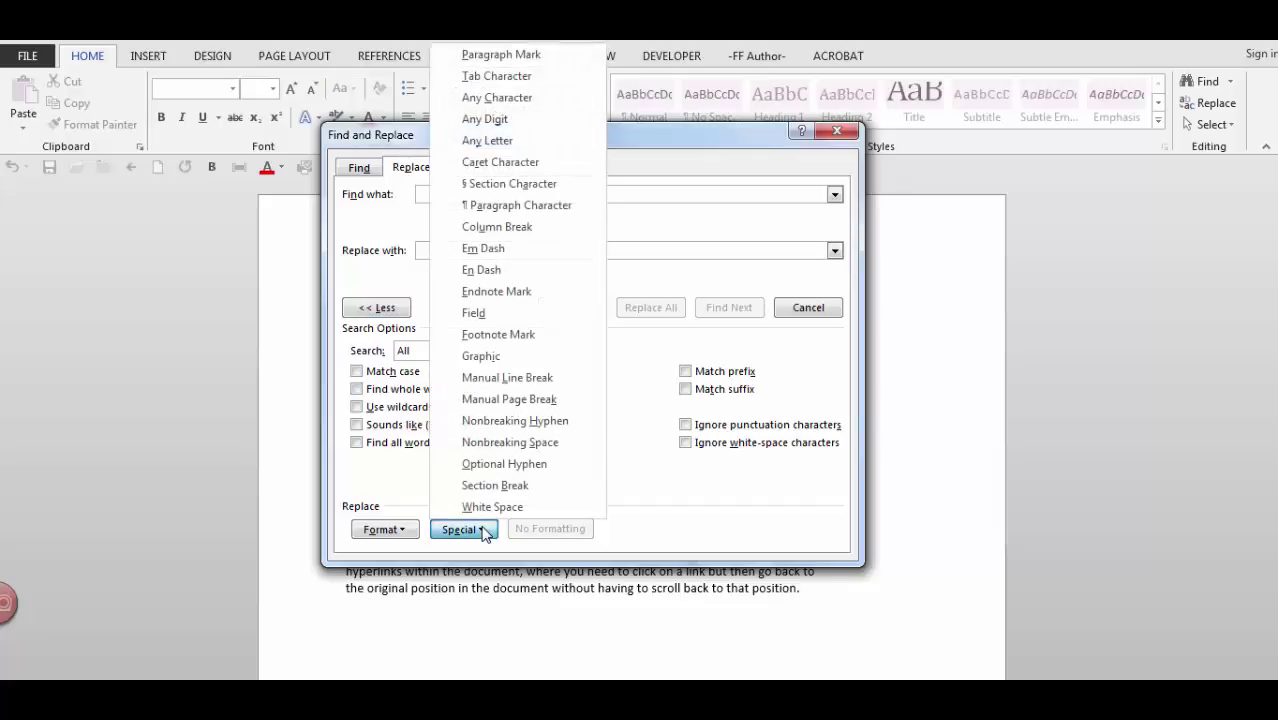
{"action": "left_click", "coordinate": [505, 464]}
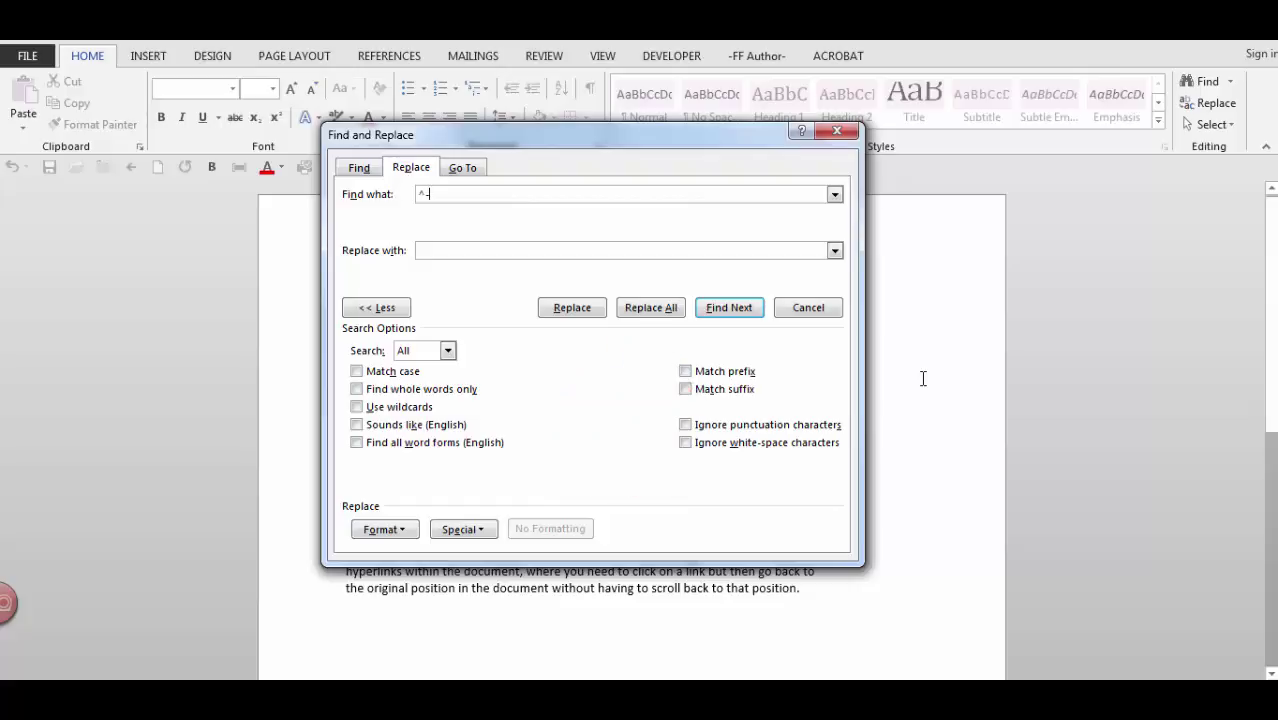
Step: Switch hyphenation to Automatic and pull the right indent in slightly so long words break
{"action": "left_click", "coordinate": [816, 310]}
{"action": "left_click", "coordinate": [303, 58]}
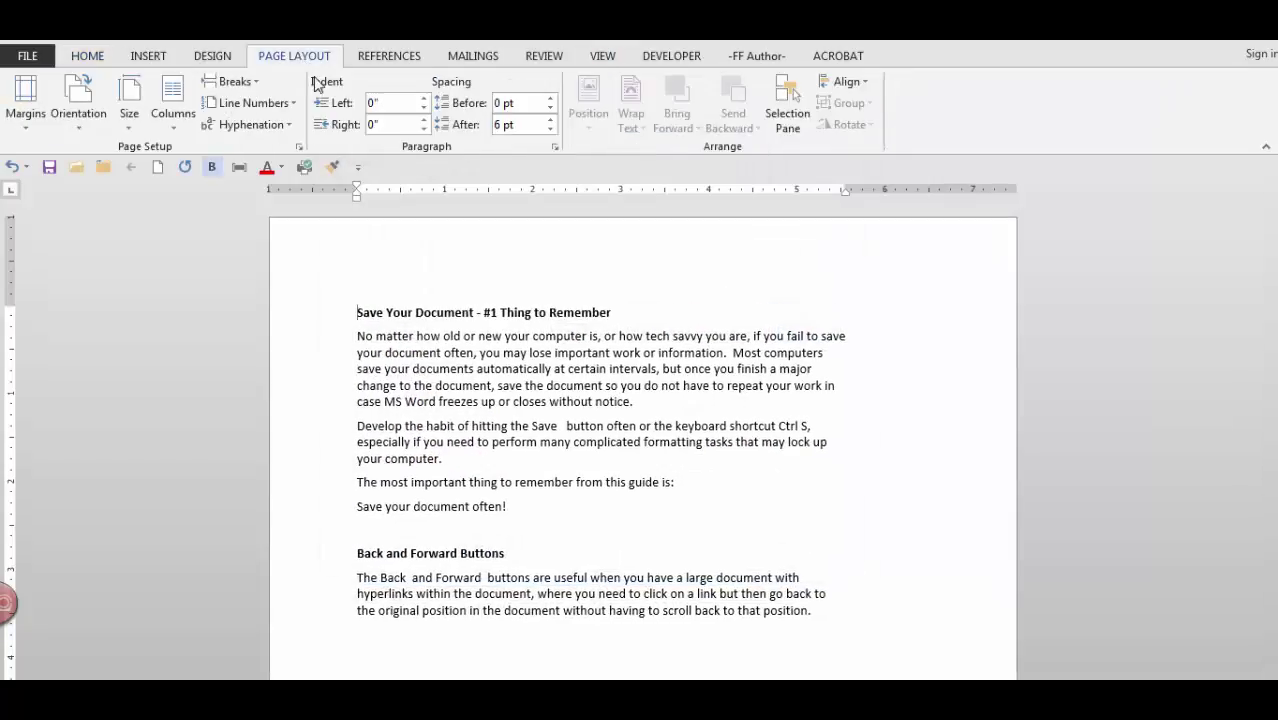
{"action": "left_click", "coordinate": [288, 125]}
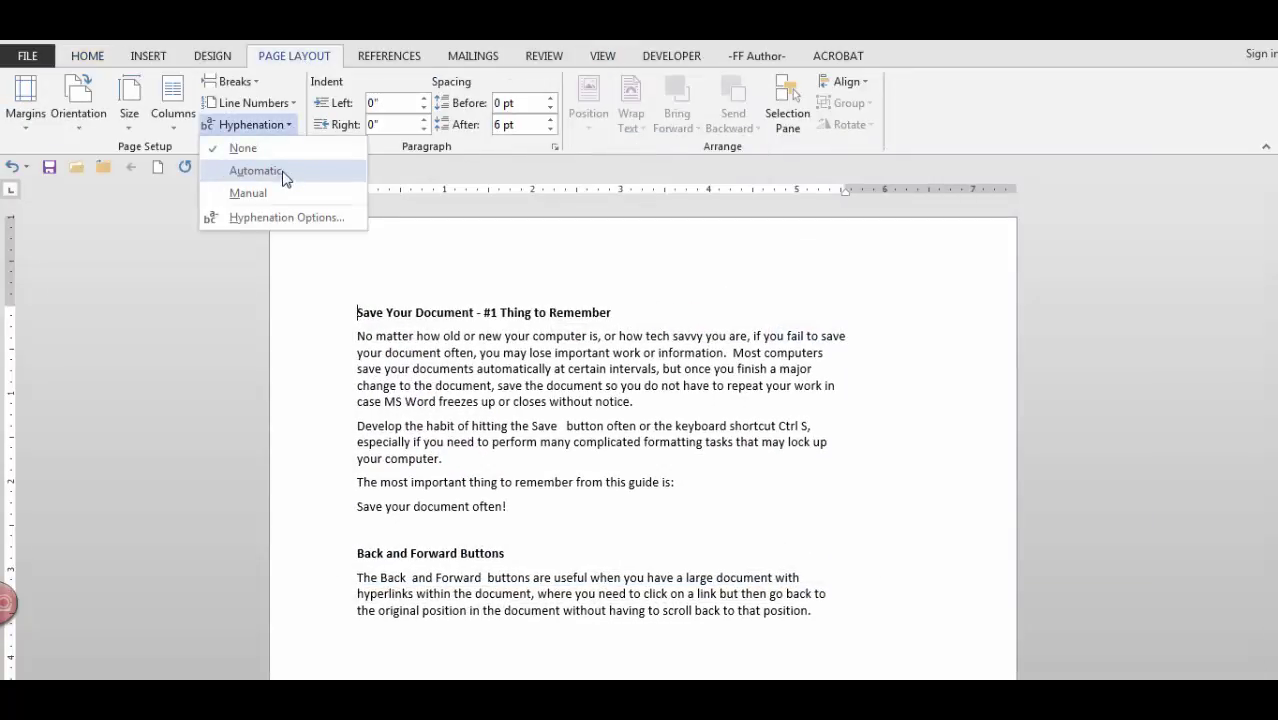
{"action": "left_click", "coordinate": [257, 171]}
{"action": "mouse_move", "coordinate": [845, 189]}
{"action": "left_mouse_down"}
{"action": "mouse_move", "coordinate": [889, 188]}
{"action": "mouse_move", "coordinate": [841, 188]}
{"action": "mouse_move", "coordinate": [889, 188]}
{"action": "mouse_move", "coordinate": [828, 202]}
{"action": "left_mouse_up"}
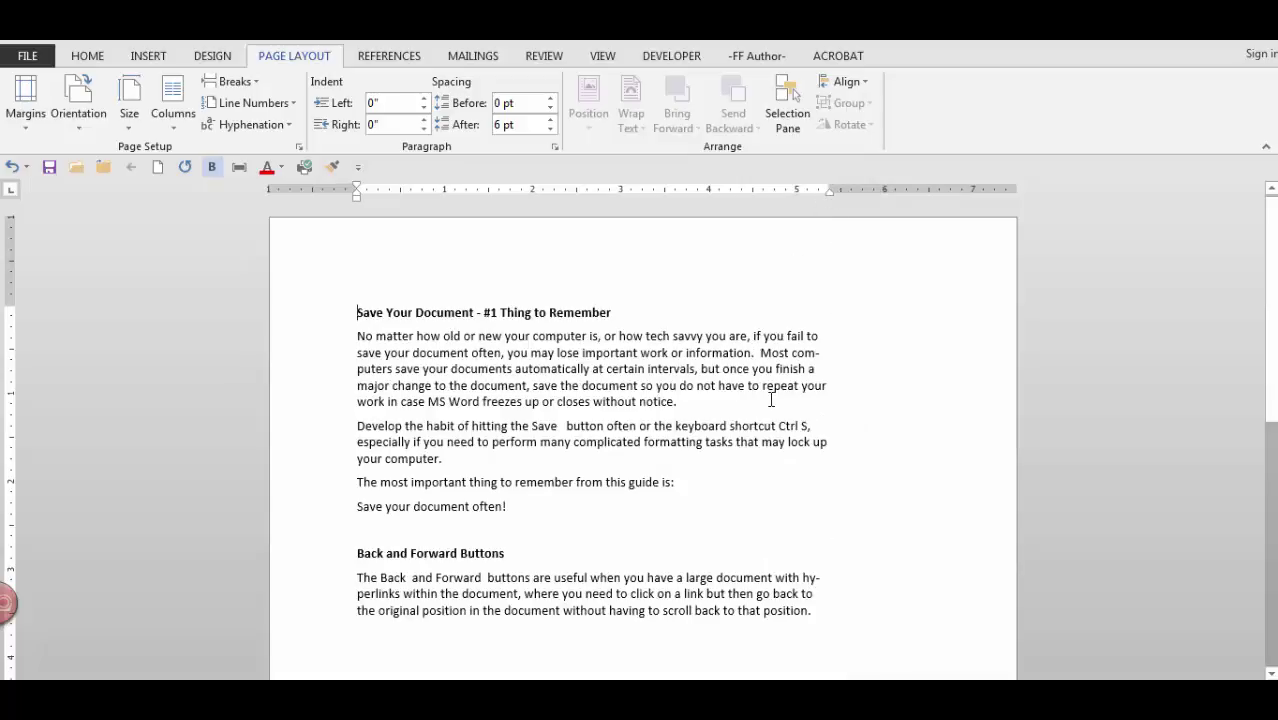